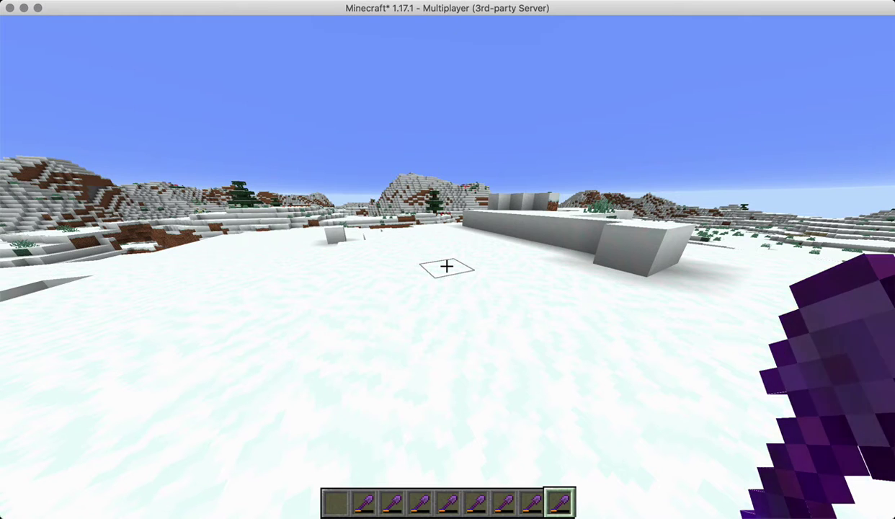
Look up the CMI commands that match repair by running /cmi checkcommand repair.
{"action": "key", "text": "slash"}
{"action": "type", "text": "cmi che"}
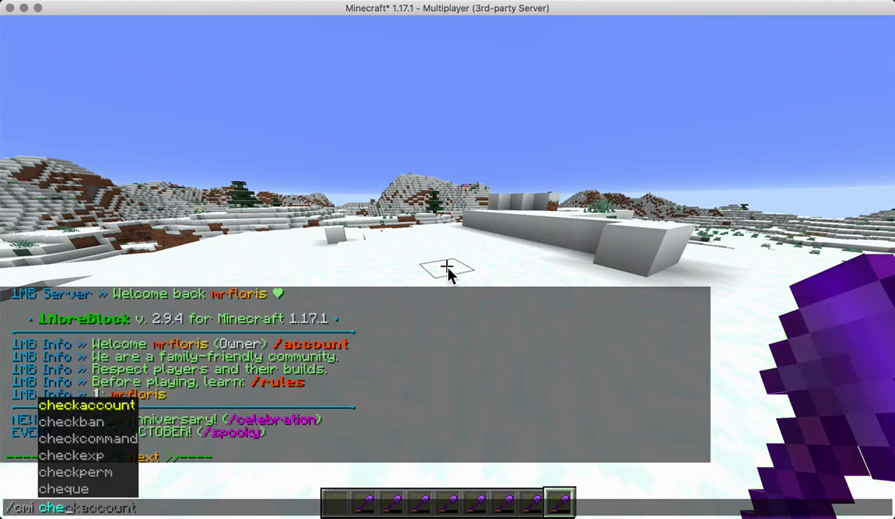
{"action": "type", "text": "ckcommand repair"}
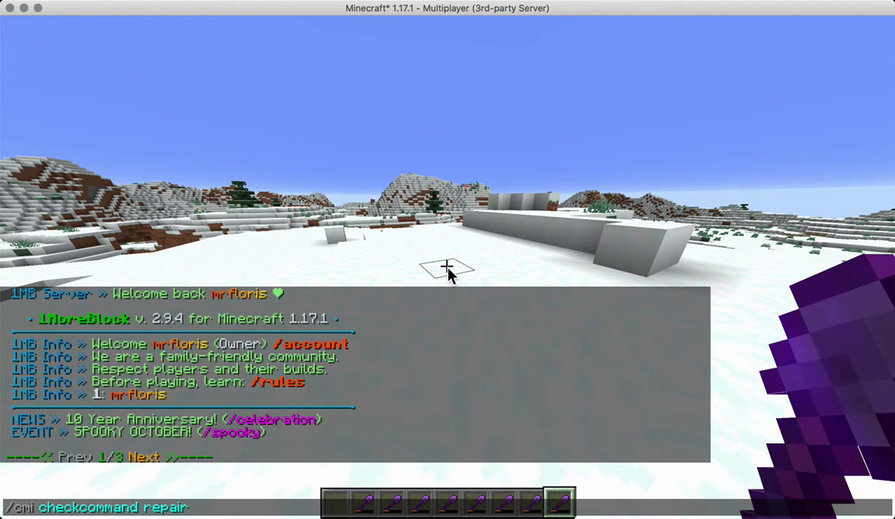
{"action": "key", "text": "Return"}
Repair the shovel held in hand with /cmi repair hand, naming the own player as the target.
{"action": "key", "text": "t"}
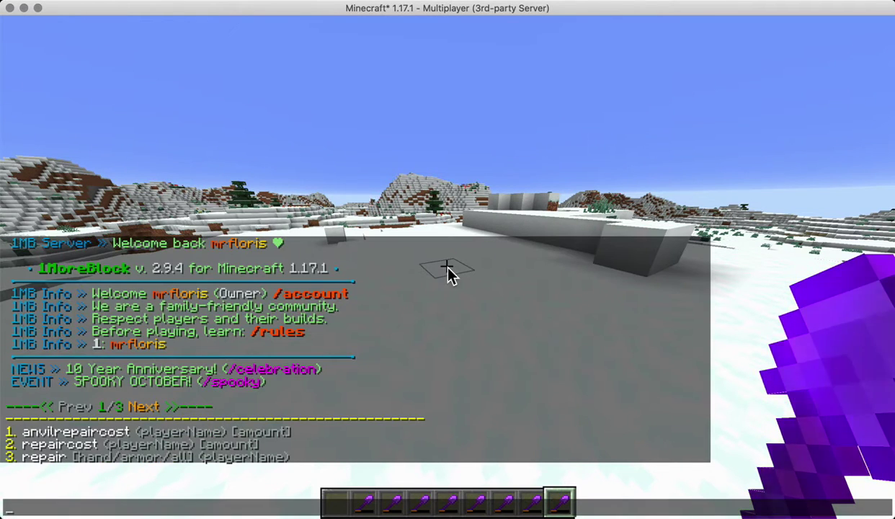
{"action": "mouse_move", "coordinate": [176, 472]}
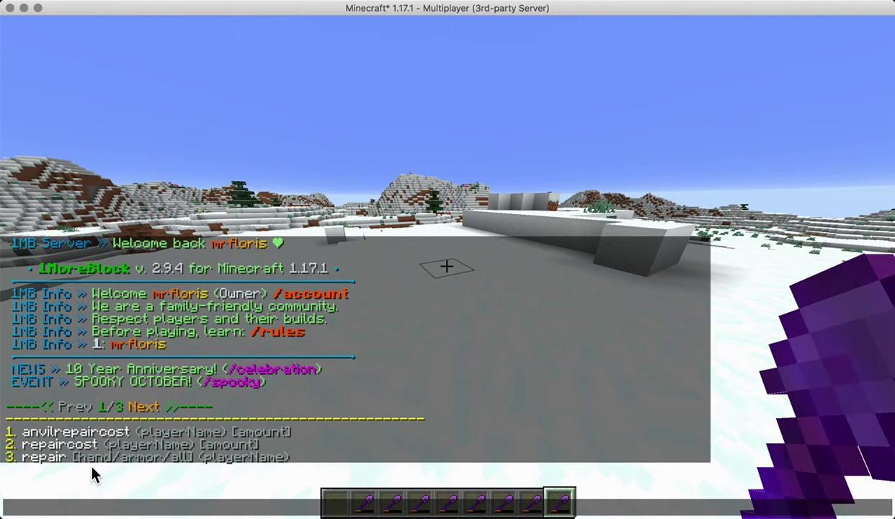
{"action": "mouse_move", "coordinate": [88, 466]}
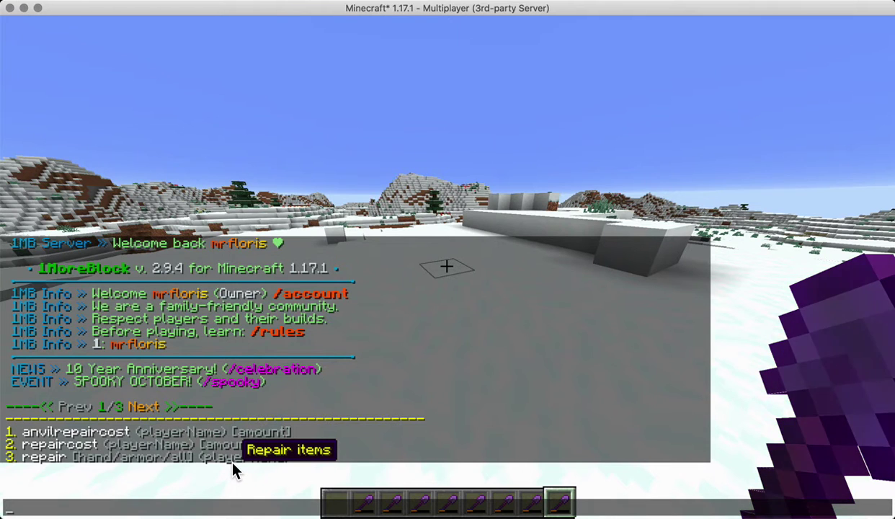
{"action": "type", "text": "/cmi repair hand mrfloris"}
{"action": "key", "text": "Return"}
Remove the repaired shovel from the last hotbar slot through the creative inventory.
{"action": "key", "text": "e"}
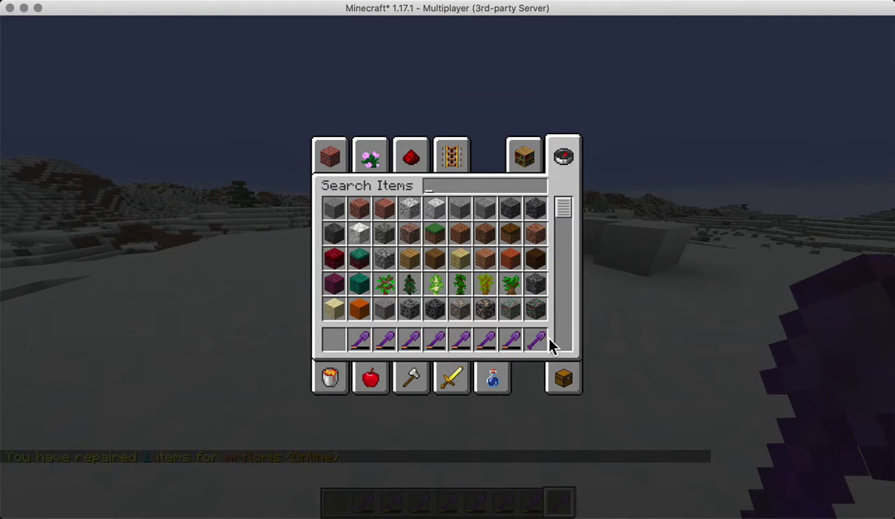
{"action": "left_click", "coordinate": [539, 341]}
{"action": "left_click", "coordinate": [533, 274]}
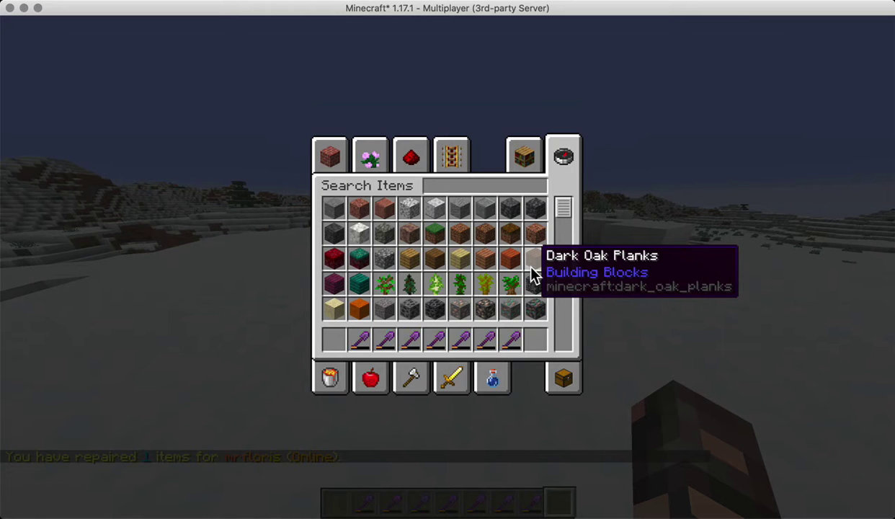
{"action": "key", "text": "e"}
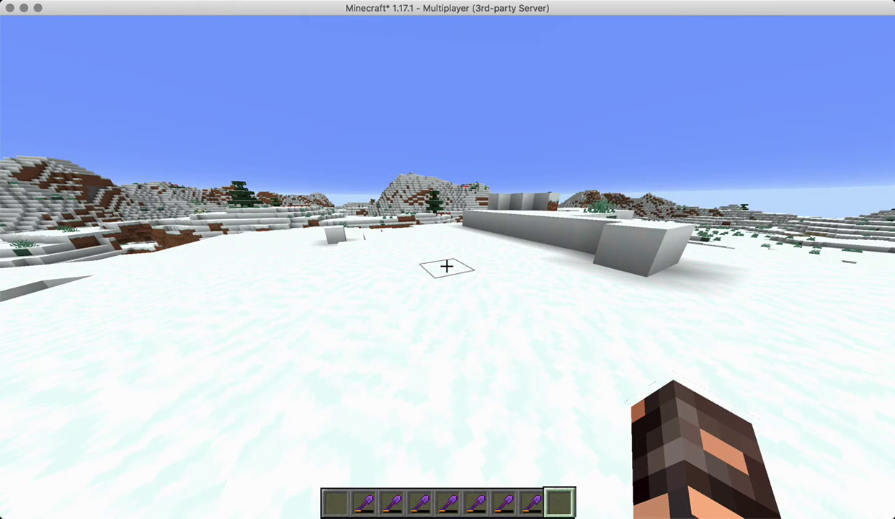
{"action": "key", "text": "slash"}
{"action": "type", "text": "cmi spawn"}
{"action": "key", "text": "BackSpace"}
{"action": "key", "text": "BackSpace"}
{"action": "key", "text": "BackSpace"}
{"action": "key", "text": "BackSpace"}
{"action": "key", "text": "BackSpace"}
{"action": "key", "text": "BackSpace"}
{"action": "key", "text": "BackSpace"}
{"action": "key", "text": "BackSpace"}
{"action": "key", "text": "BackSpace"}
{"action": "key", "text": "BackSpace"}
Create a sheep NPC named repair_sheep with the command /npc create repair_sheep --type sheep.
{"action": "type", "text": "/npc create repair_sheep --type sheep"}
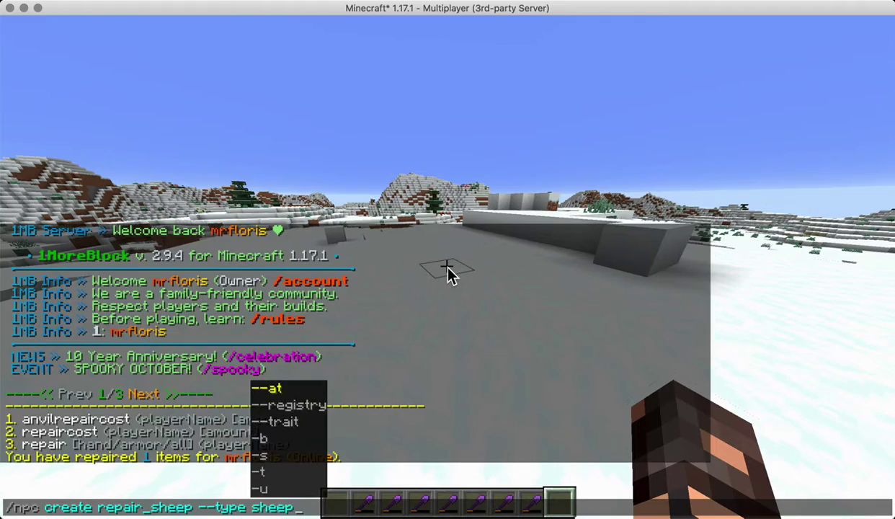
{"action": "key", "text": "Return"}
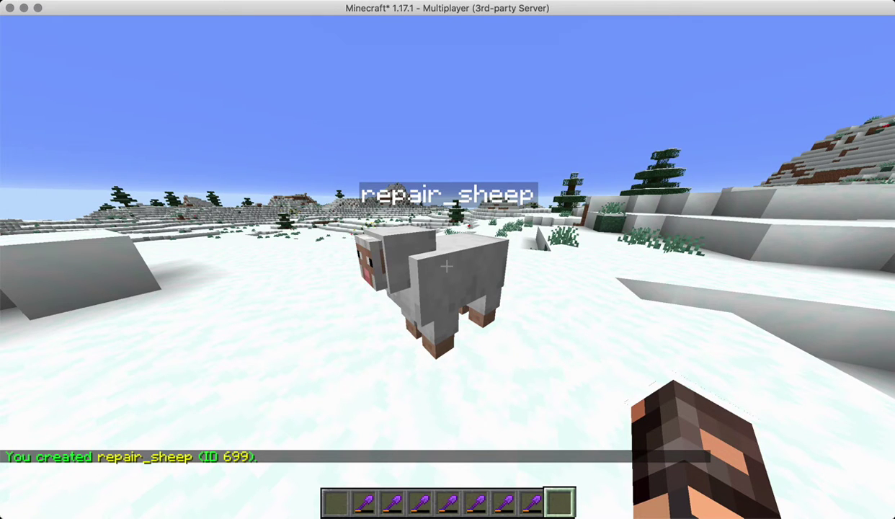
Add a CMI interactive command named repairsheep with /cmi ic and assign the targeted sheep NPC to it.
{"action": "key", "text": "slash"}
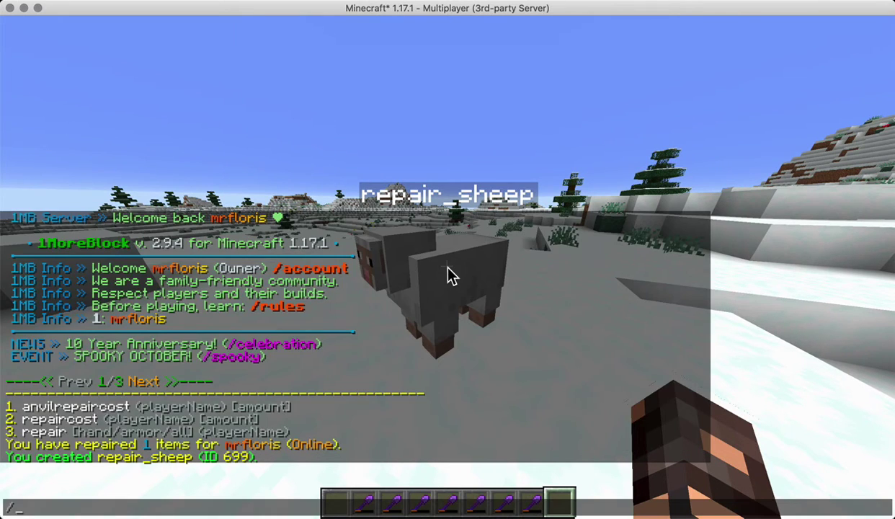
{"action": "type", "text": "cmi ic"}
{"action": "key", "text": "Return"}
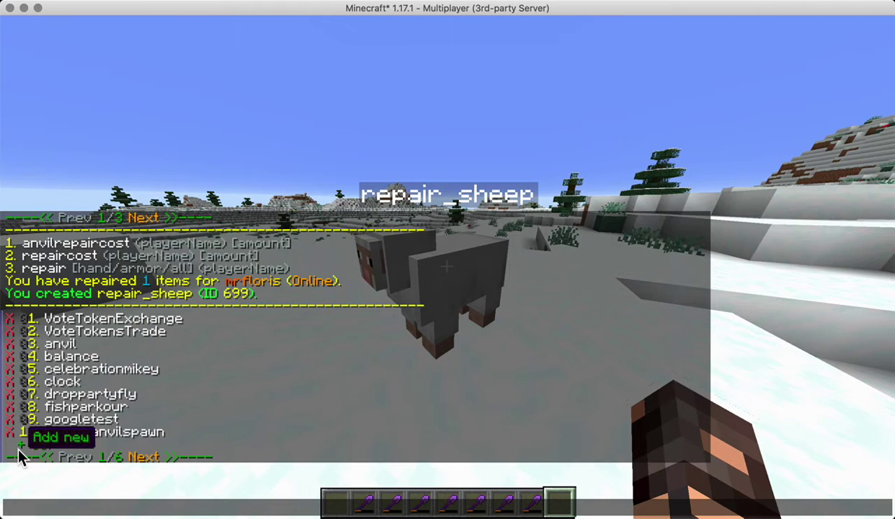
{"action": "left_click", "coordinate": [22, 447]}
{"action": "type", "text": "repairsheep"}
{"action": "key", "text": "Return"}
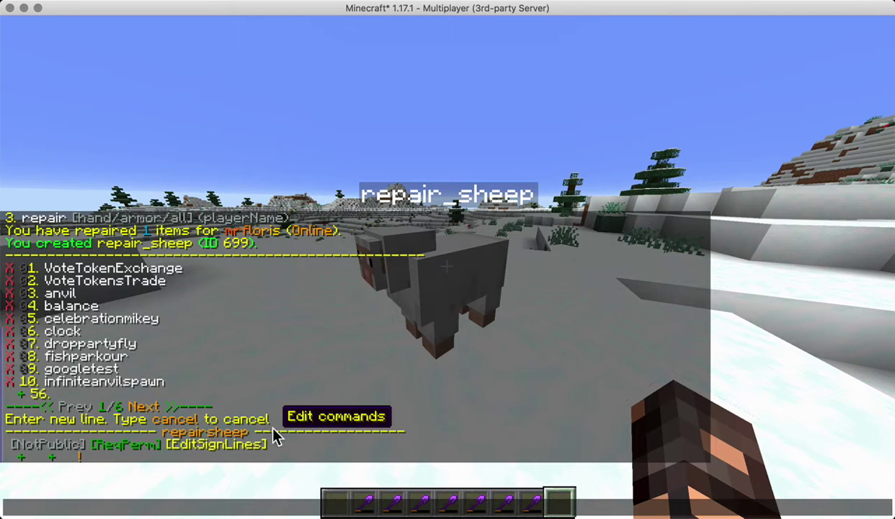
{"action": "left_click", "coordinate": [51, 459]}
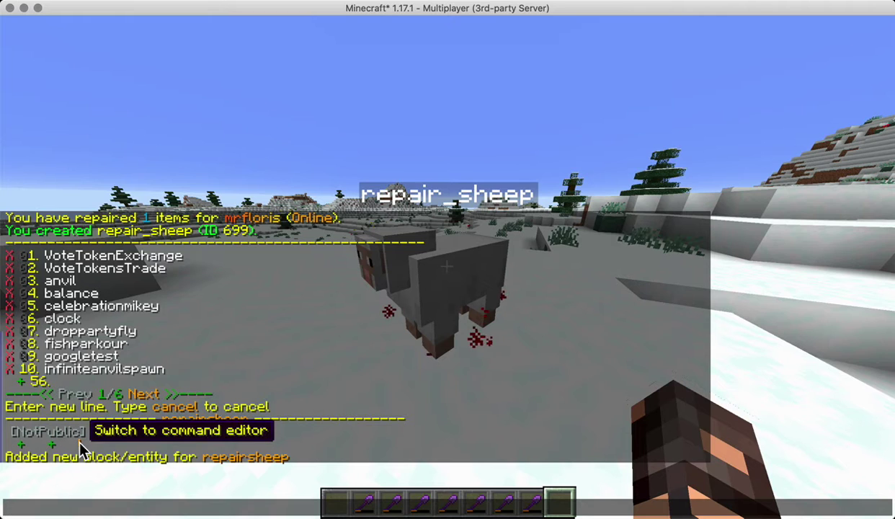
Add the command line "asConsole! cmi repair hand [playerName]" to the repairsheep interactive command.
{"action": "left_click", "coordinate": [79, 445]}
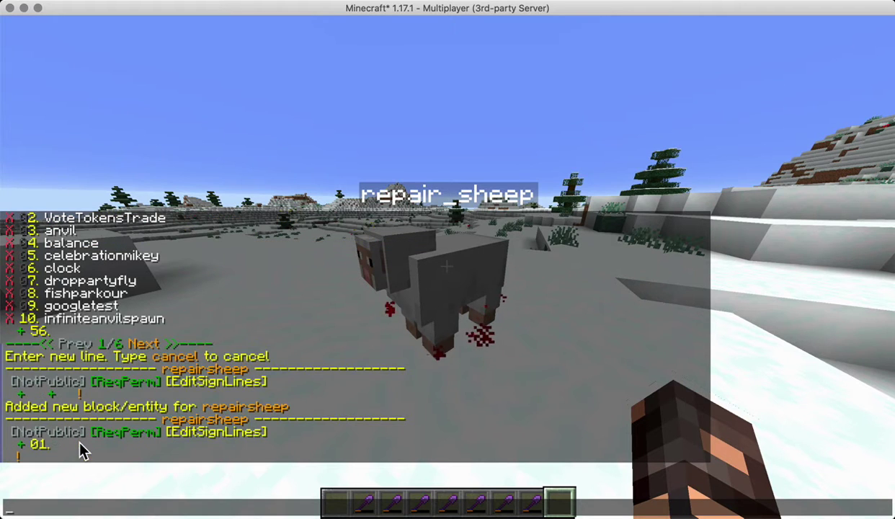
{"action": "left_click", "coordinate": [21, 445]}
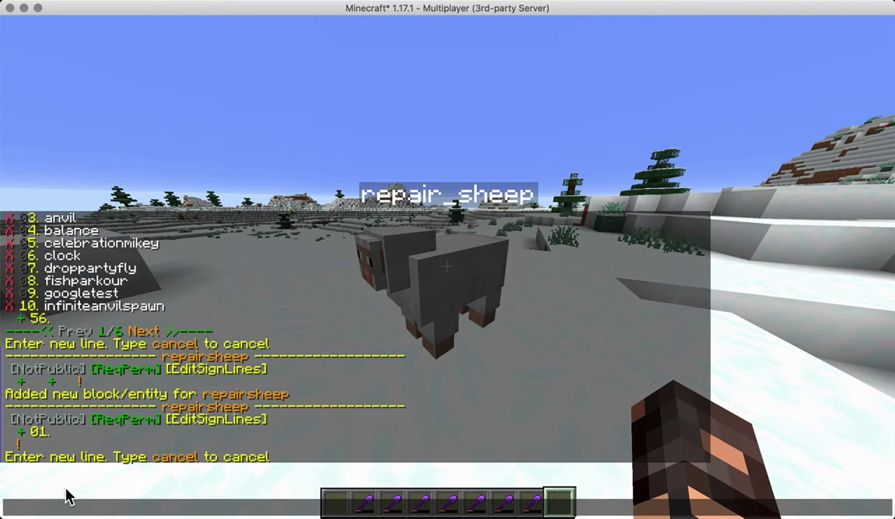
{"action": "type", "text": "asConsole!"}
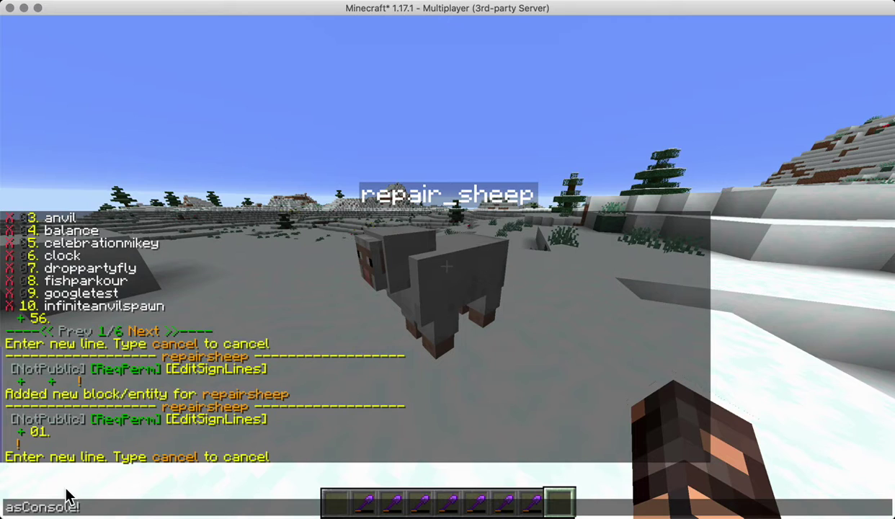
{"action": "type", "text": " cmi repair "}
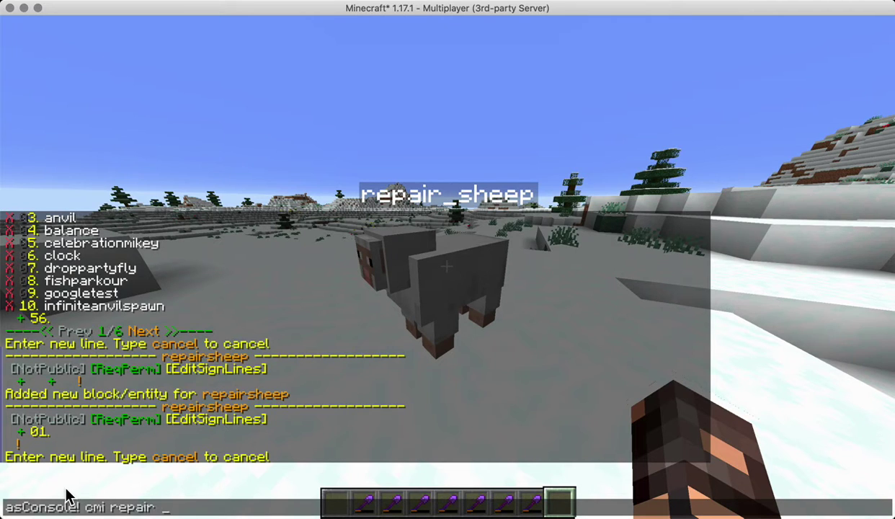
{"action": "type", "text": "hand [playerName"}
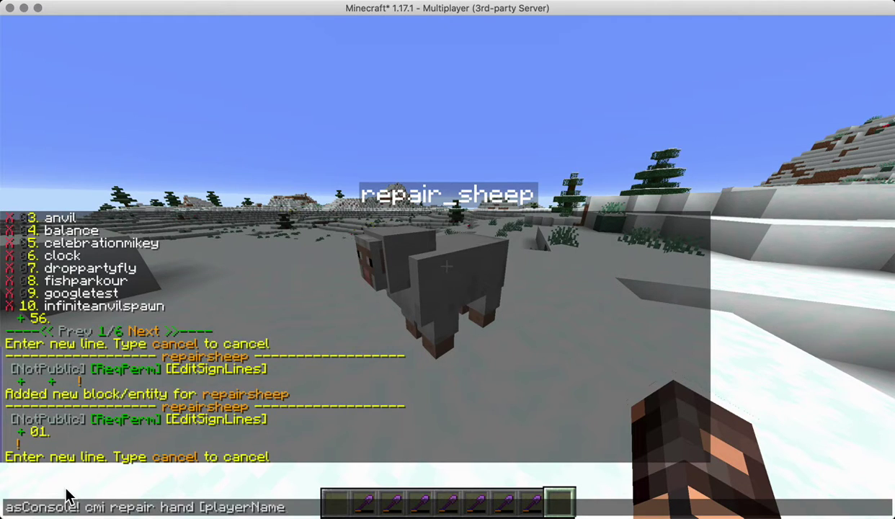
{"action": "key", "text": "Return"}
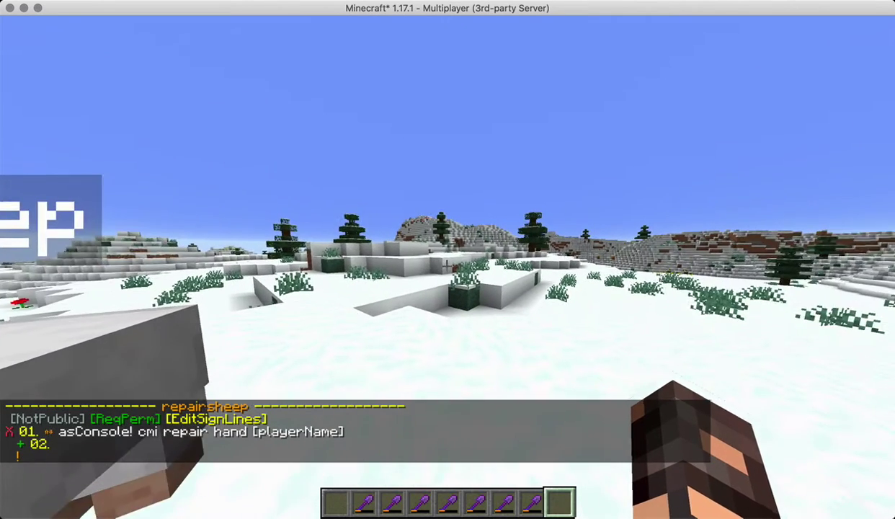
Switch the game mode to survival with the /survival command.
{"action": "scroll", "coordinate": [448, 267], "scroll_direction": "up", "scroll_amount": 1}
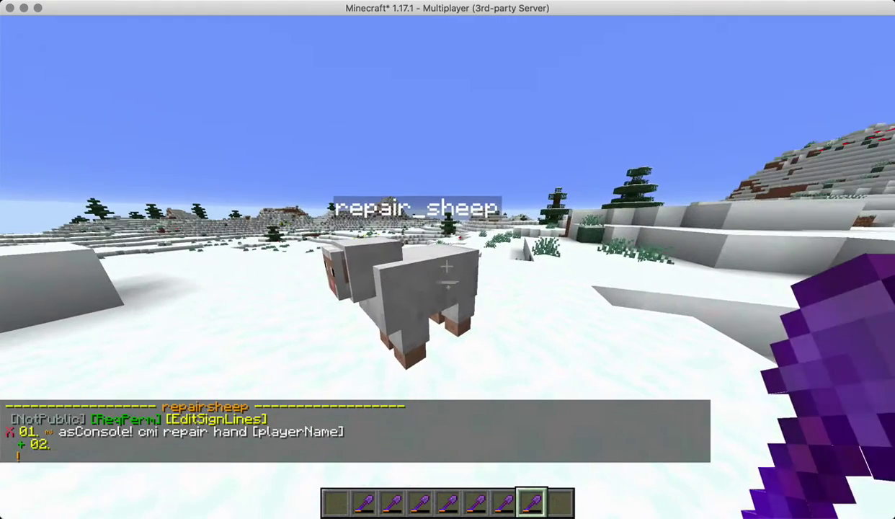
{"action": "scroll", "coordinate": [447, 267], "scroll_direction": "down", "scroll_amount": 1}
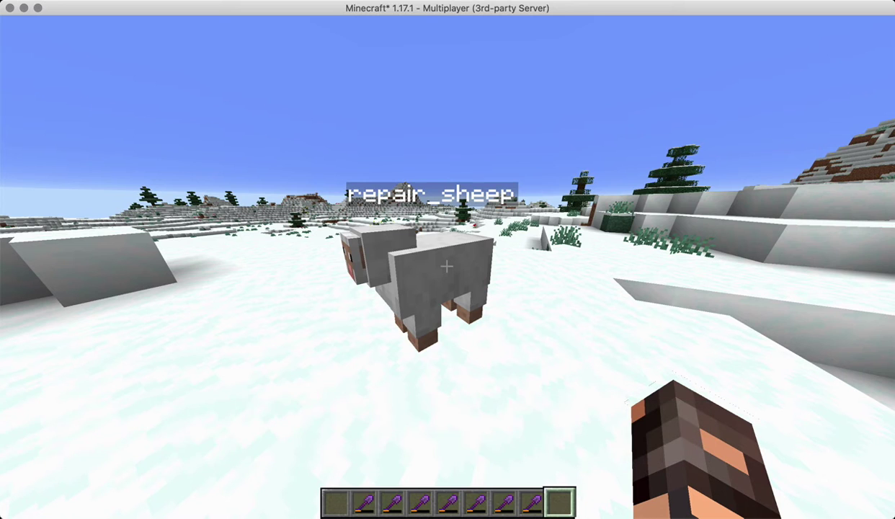
{"action": "type", "text": "/survival"}
{"action": "key", "text": "Return"}
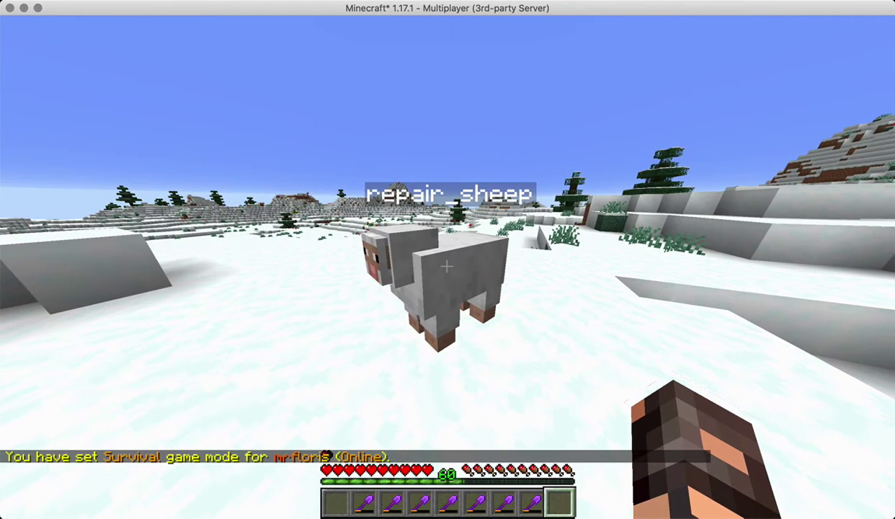
Repair several damaged shovels from the hotbar one after another by using each of them on the repair_sheep NPC.
{"action": "scroll", "coordinate": [447, 267], "scroll_direction": "up", "scroll_amount": 1}
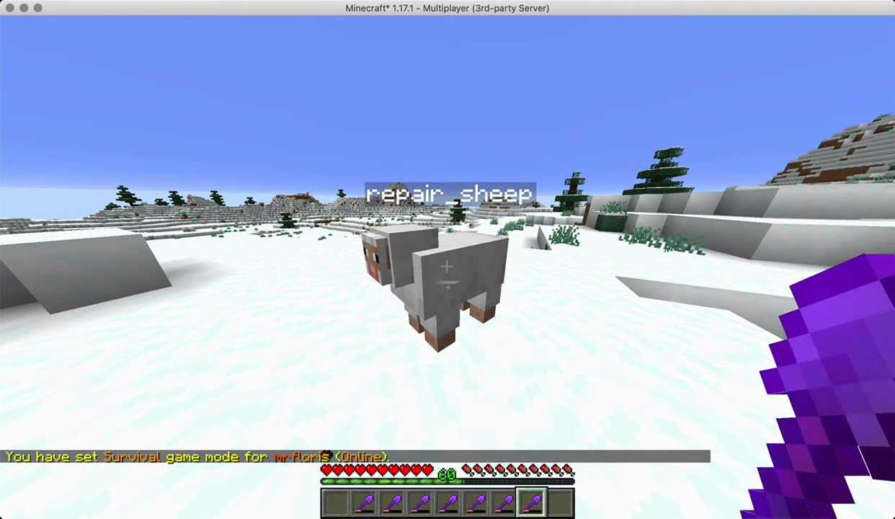
{"action": "right_click", "coordinate": [448, 267]}
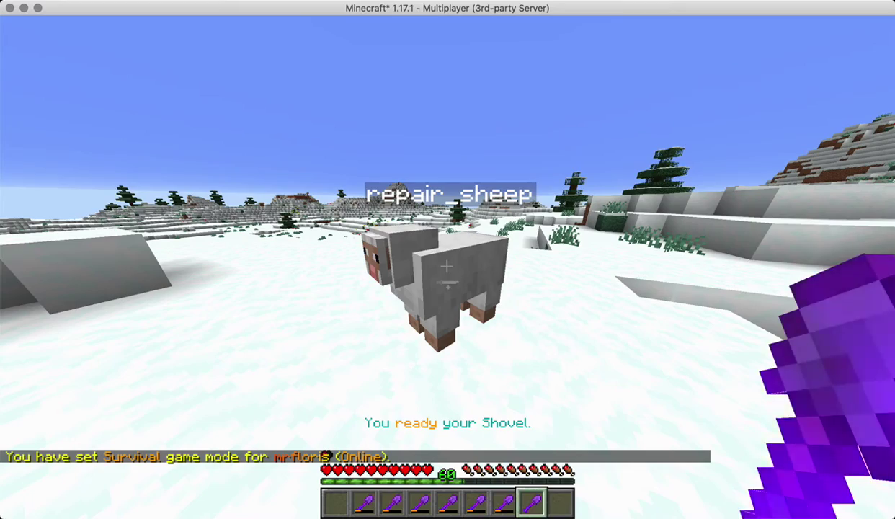
{"action": "scroll", "coordinate": [447, 267], "scroll_direction": "up", "scroll_amount": 2}
{"action": "scroll", "coordinate": [447, 267], "scroll_direction": "up", "scroll_amount": 1}
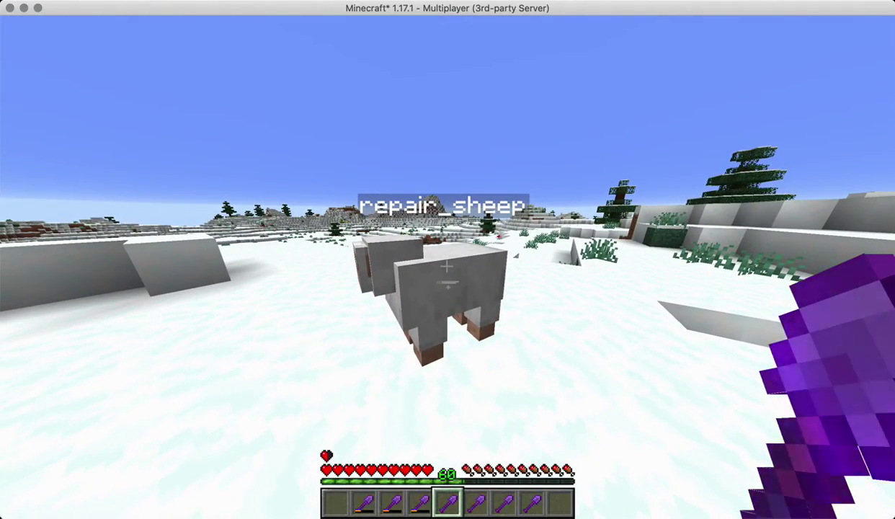
Switch to Finder, open interactiveCommands.yml from the CMI folder inside plugins, and highlight the repairsheep entry.
{"action": "key", "text": "super+space"}
{"action": "type", "text": "f"}
{"action": "key", "text": "Escape"}
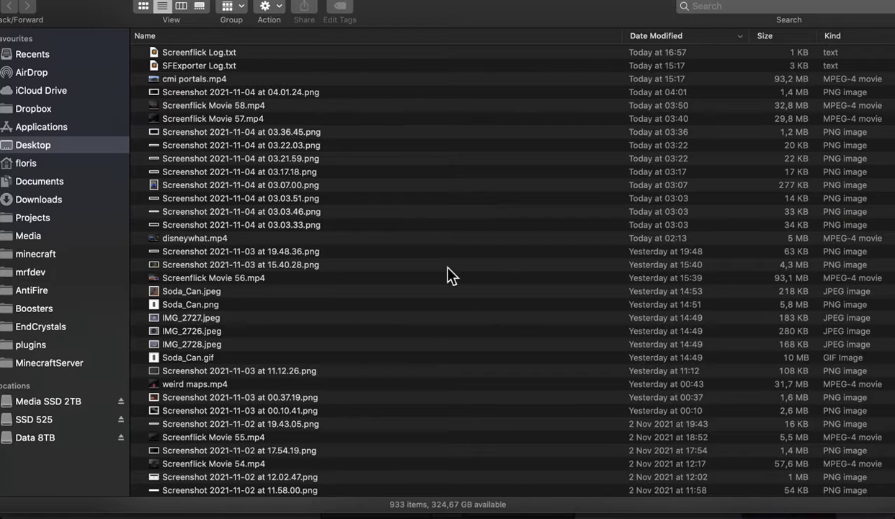
{"action": "left_click", "coordinate": [64, 345]}
{"action": "scroll", "coordinate": [184, 307], "scroll_direction": "down", "scroll_amount": 3}
{"action": "double_click", "coordinate": [198, 193]}
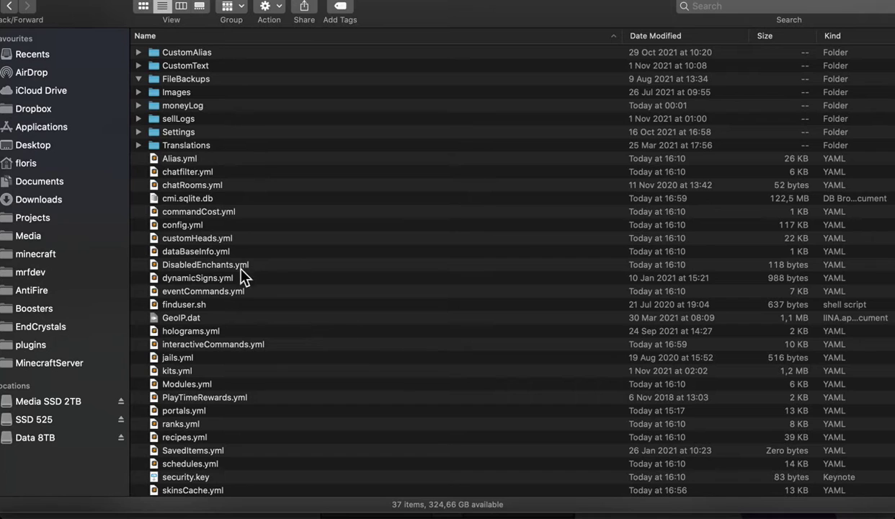
{"action": "double_click", "coordinate": [234, 344]}
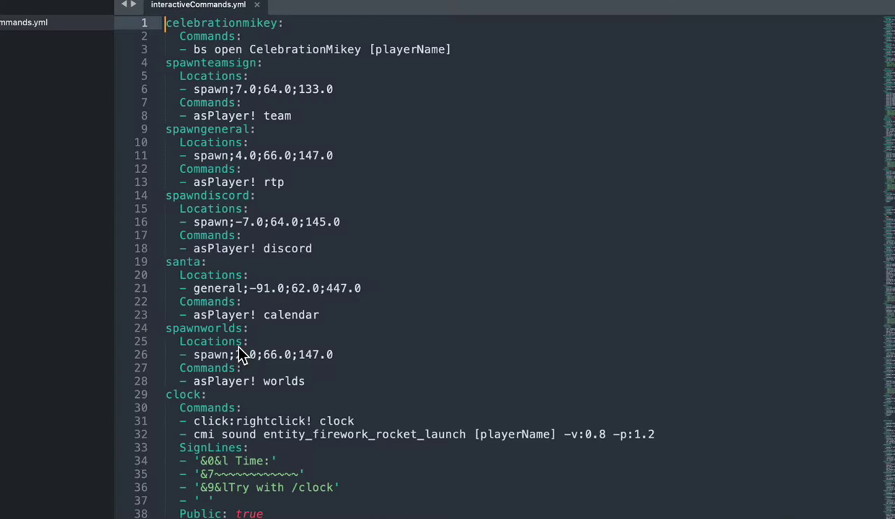
{"action": "scroll", "coordinate": [231, 336], "scroll_direction": "down", "scroll_amount": 10}
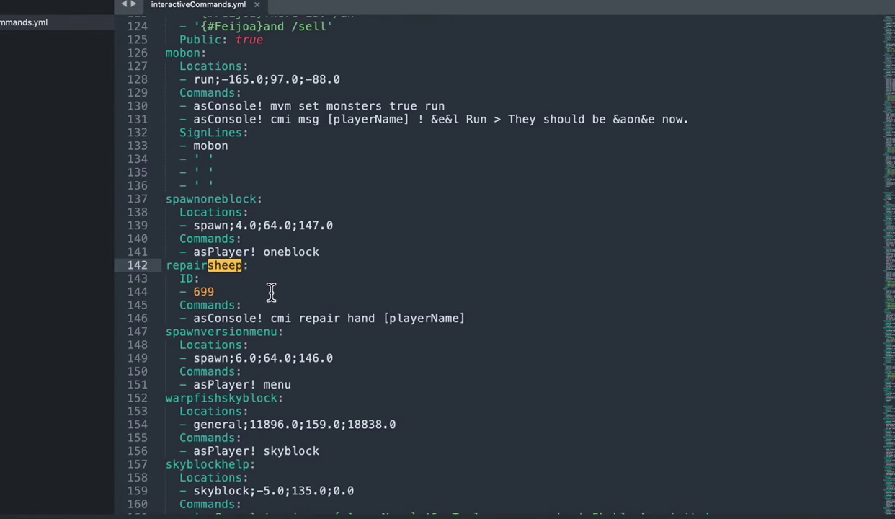
{"action": "left_click_drag", "start_coordinate": [467, 318], "coordinate": [117, 265]}
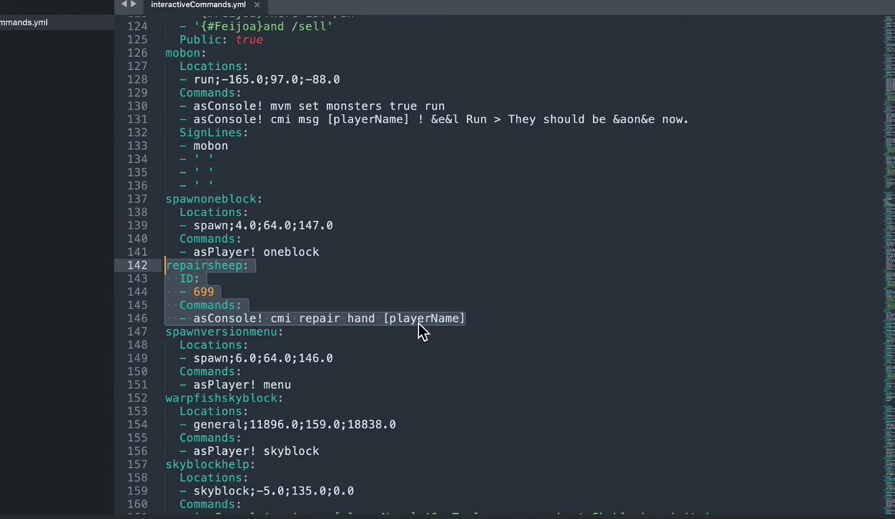
Switch to Minecraft and list the interactive commands with /cmi ic.
{"action": "key", "text": "super+Tab"}
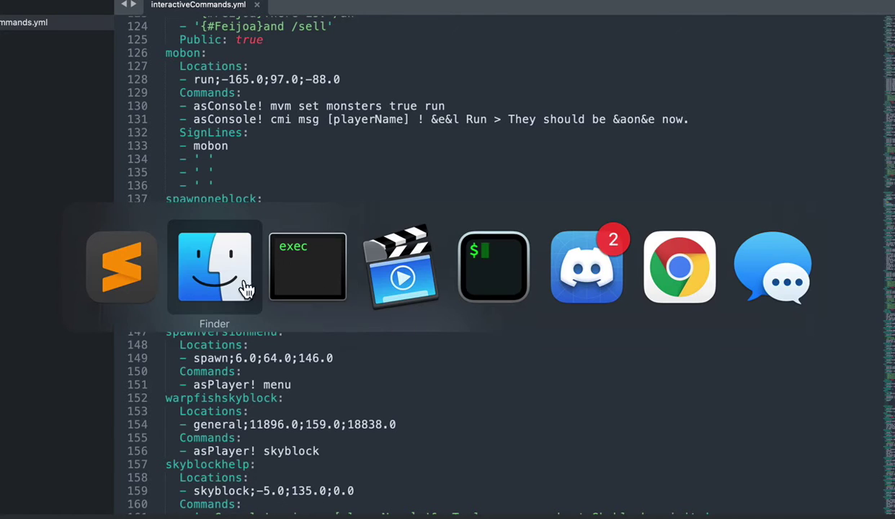
{"action": "left_click", "coordinate": [317, 287]}
{"action": "key", "text": "Escape"}
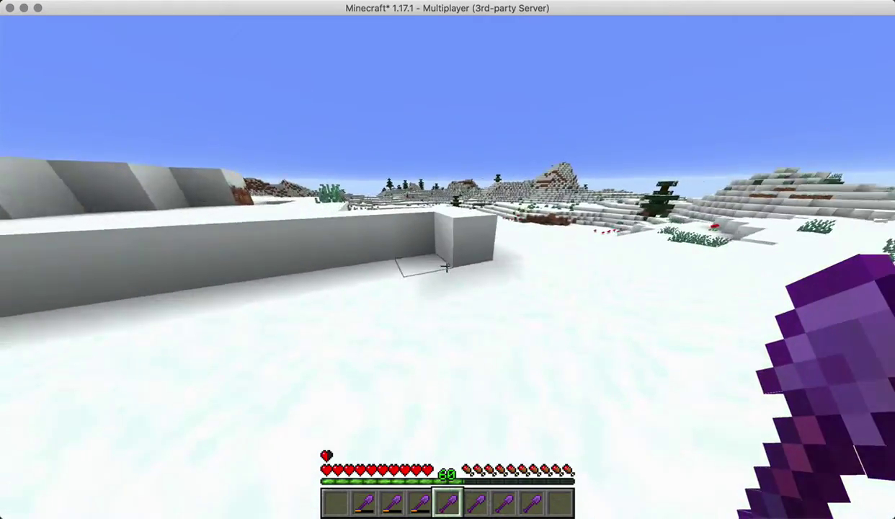
{"action": "key", "text": "slash"}
{"action": "type", "text": "cmi ic"}
{"action": "key", "text": "Return"}
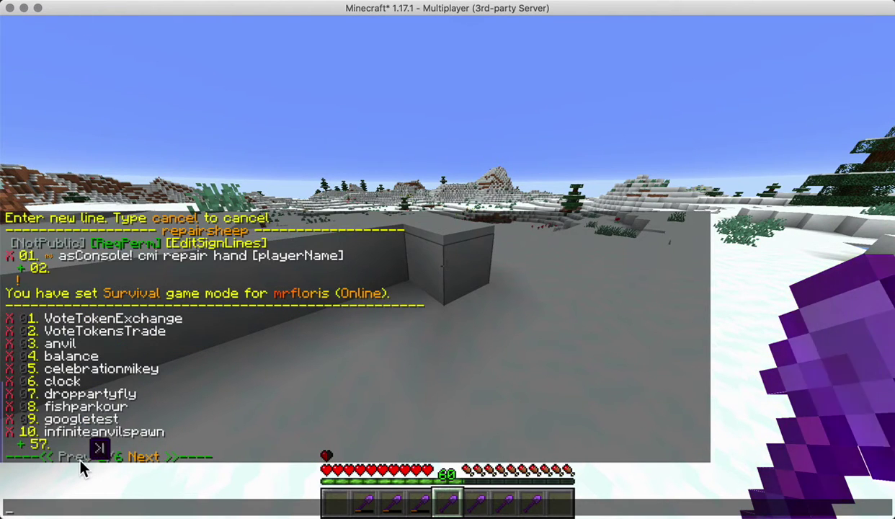
Page backward through the interactive commands list and open the repairsheep entry.
{"action": "left_click", "coordinate": [81, 461]}
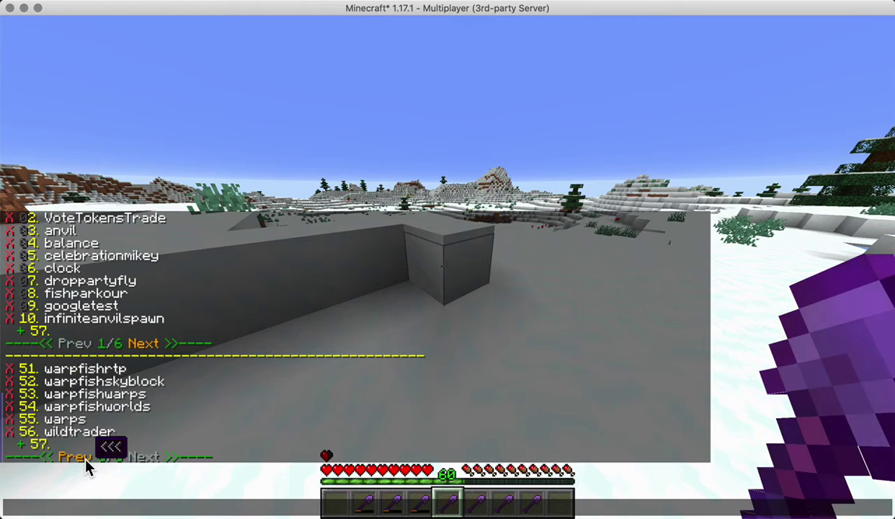
{"action": "left_click", "coordinate": [85, 460]}
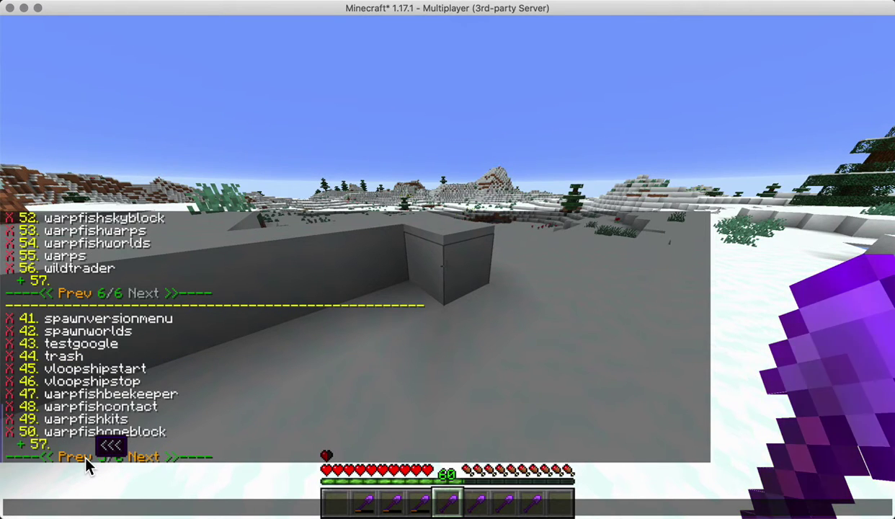
{"action": "left_click", "coordinate": [85, 460]}
{"action": "left_click", "coordinate": [85, 460]}
{"action": "left_click", "coordinate": [86, 460]}
{"action": "left_click", "coordinate": [124, 423]}
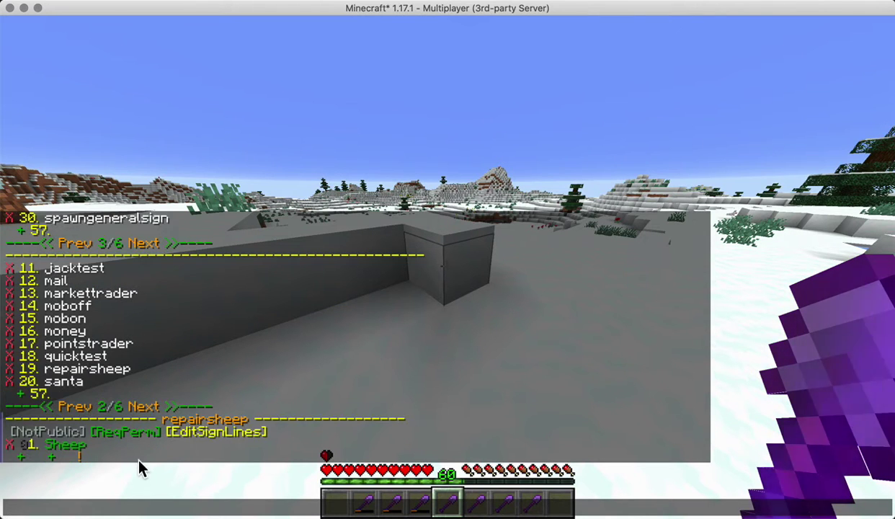
Add the targeted snow block to repairsheep and repair two more damaged shovels from the hotbar as a test.
{"action": "left_click", "coordinate": [18, 458]}
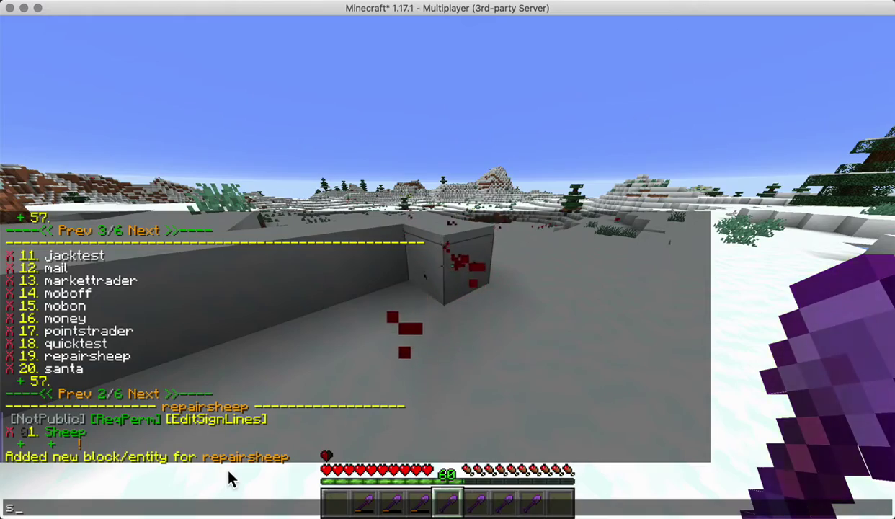
{"action": "key", "text": "Escape"}
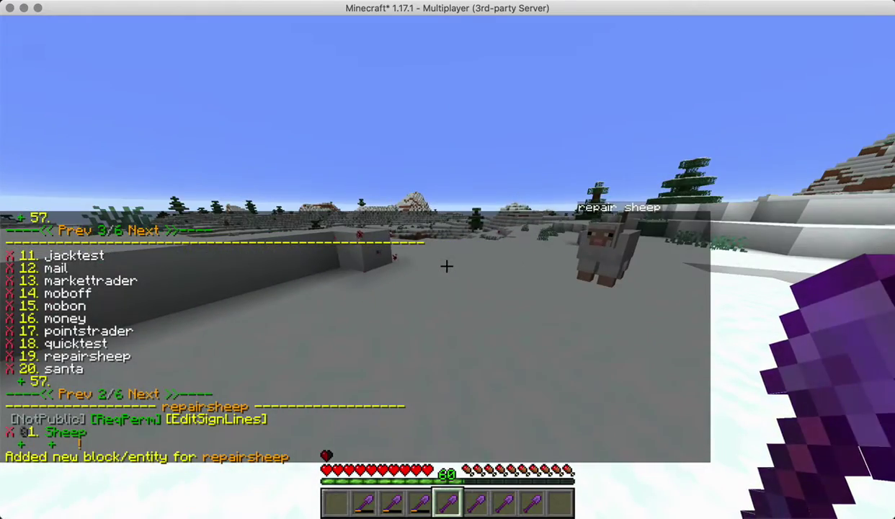
{"action": "scroll", "coordinate": [447, 266], "scroll_direction": "up", "scroll_amount": 1}
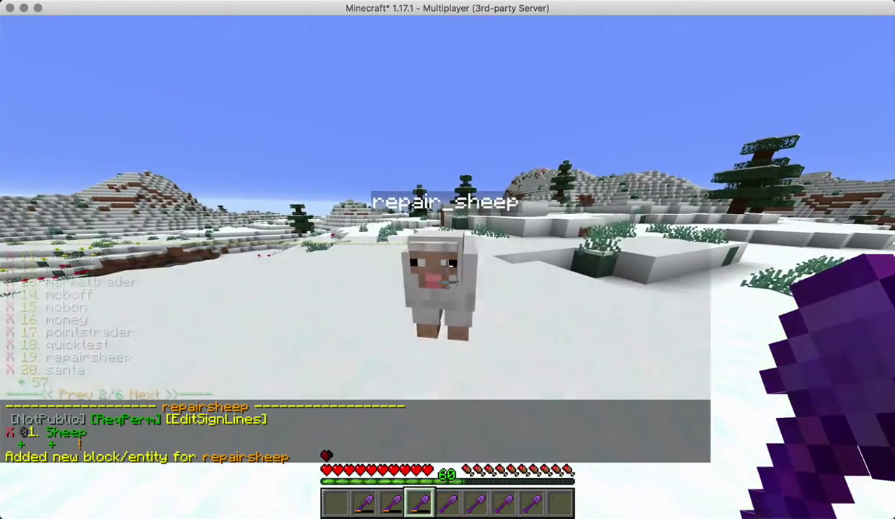
{"action": "scroll", "coordinate": [448, 260], "scroll_direction": "up", "scroll_amount": 1}
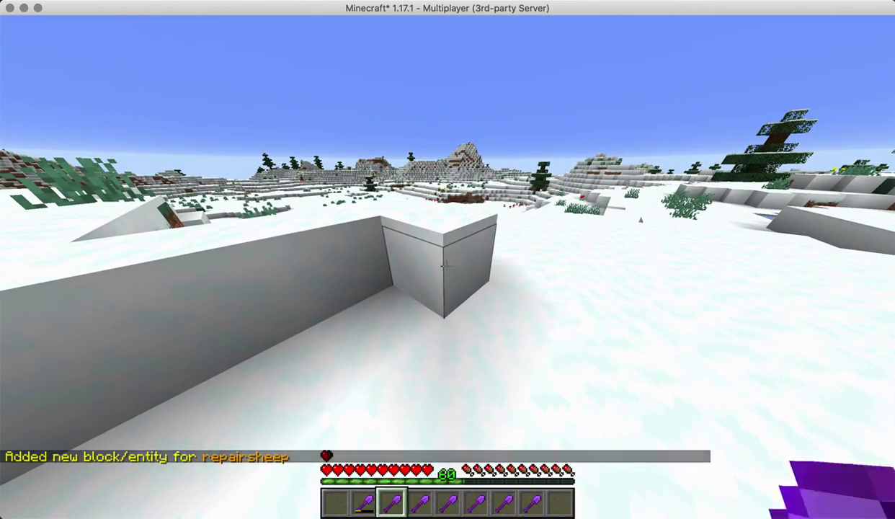
Switch to Sublime Text and highlight the Locations section of the repairsheep entry in interactiveCommands.yml.
{"action": "key", "text": "super+Tab"}
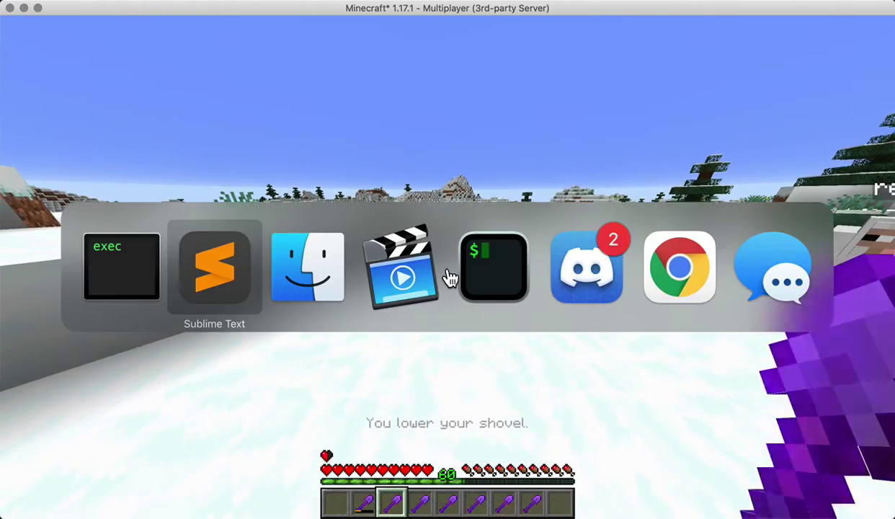
{"action": "key", "text": "super+Tab"}
{"action": "double_click", "coordinate": [240, 345]}
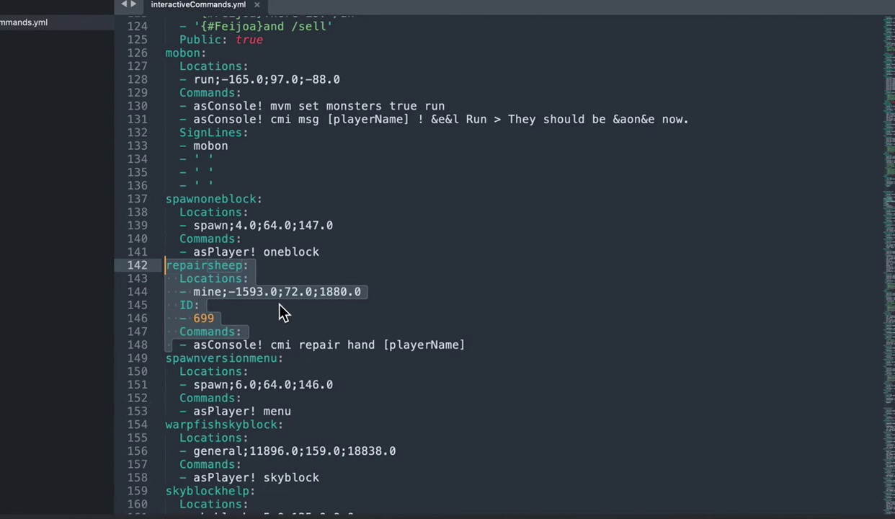
{"action": "left_click", "coordinate": [232, 305]}
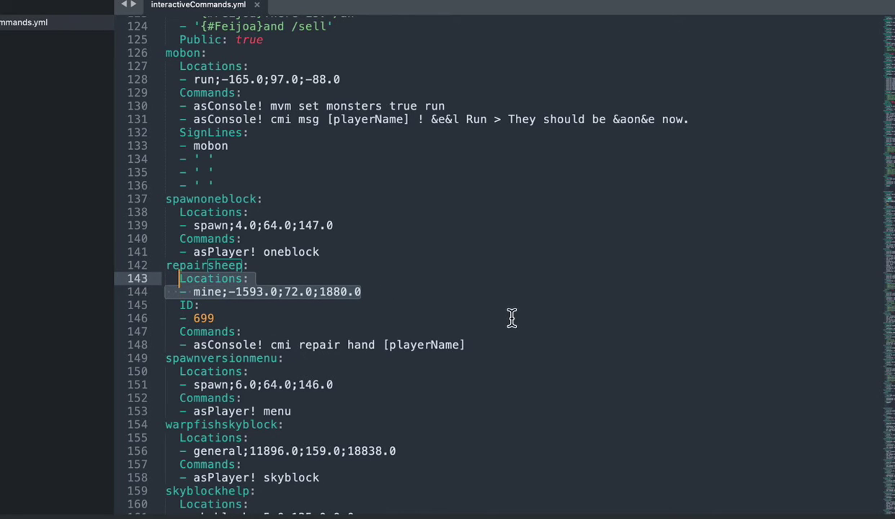
Add the line "- msg! [playerName] {#green}&l Tried to repair what you are holding" below the repairsheep repair command and save the file.
{"action": "key", "text": "Return"}
{"action": "type", "text": "-"}
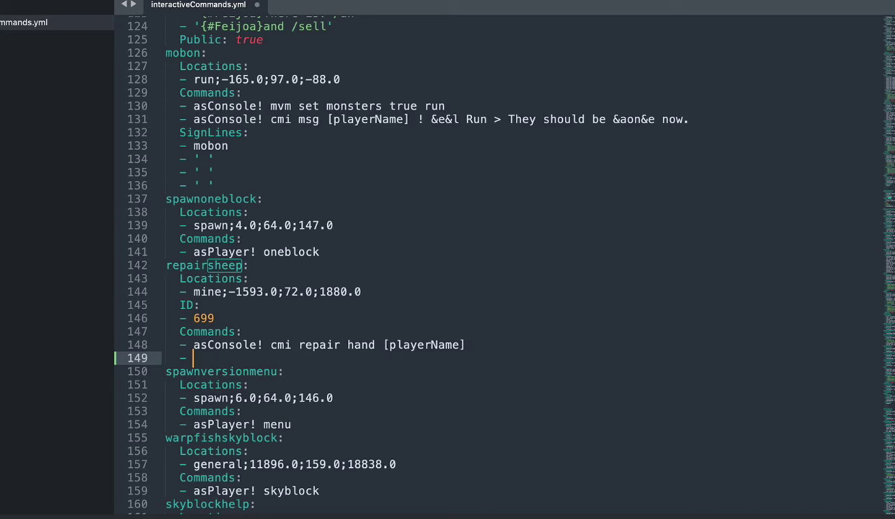
{"action": "type", "text": " msg! [playerName] {#green"}
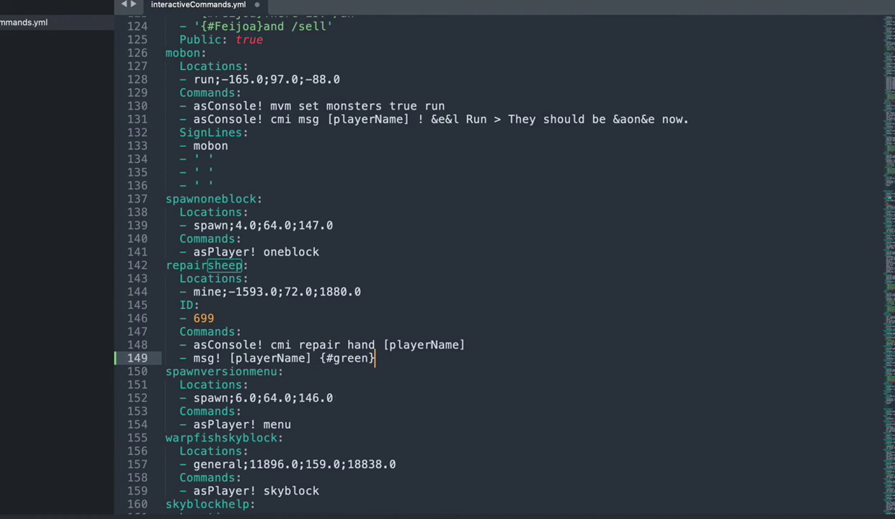
{"action": "type", "text": "l "}
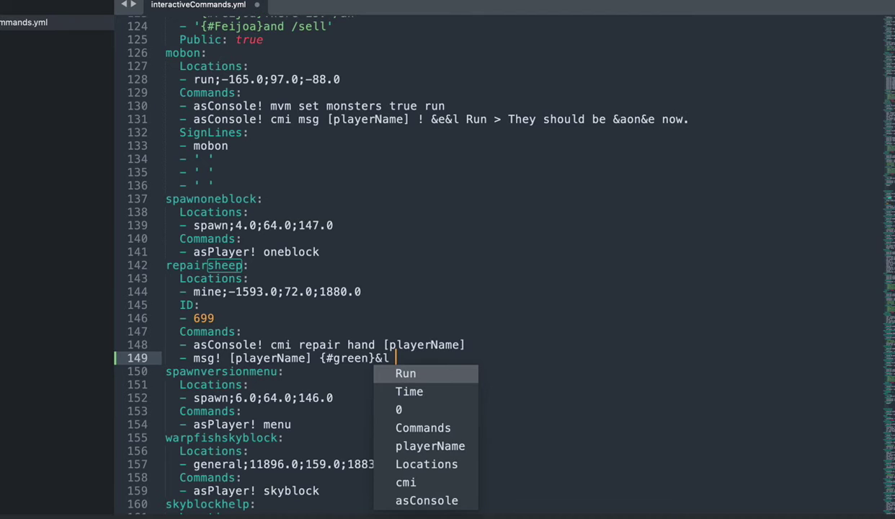
{"action": "type", "text": "Tried to rep"}
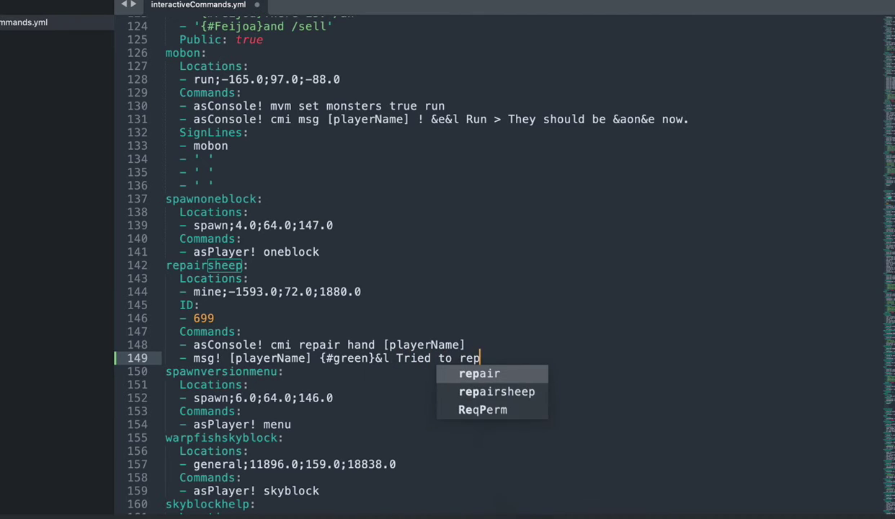
{"action": "type", "text": "air what you'"}
{"action": "key", "text": "BackSpace"}
{"action": "type", "text": "are holding"}
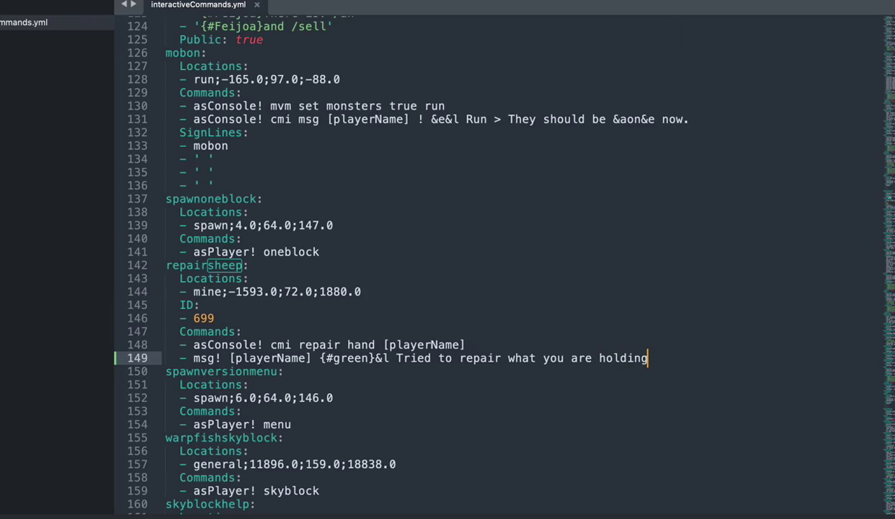
Switch to Minecraft, reload the configuration with /cmi reload, and test the repair message with the shovels, including the last damaged one.
{"action": "key", "text": "super+Tab"}
{"action": "key", "text": "super+Tab"}
{"action": "key", "text": "Escape"}
{"action": "type", "text": "/cmi reload"}
{"action": "key", "text": "Return"}
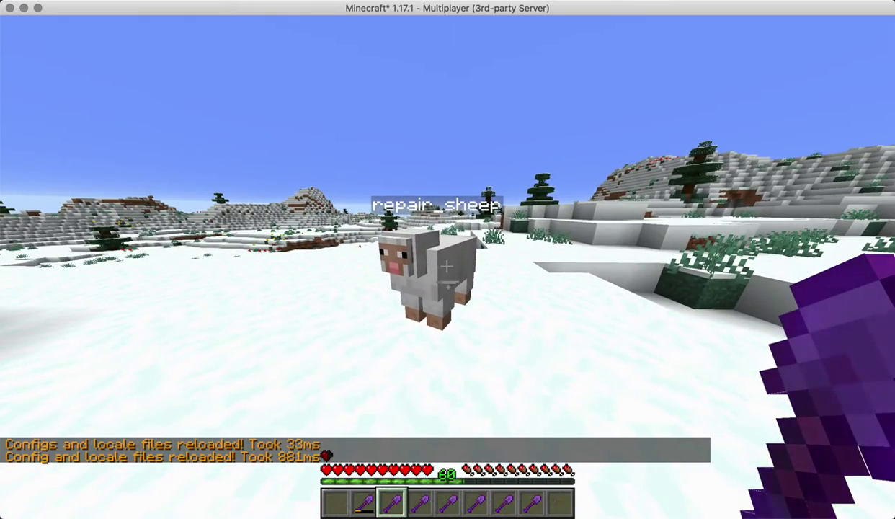
{"action": "right_click", "coordinate": [447, 267]}
{"action": "scroll", "coordinate": [447, 267], "scroll_direction": "up", "scroll_amount": 1}
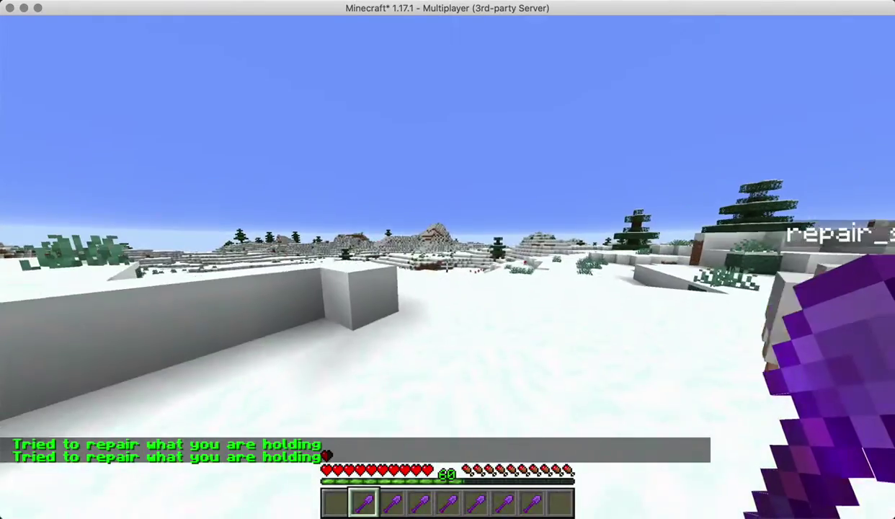
List the interactive commands with /cmi ic, delete the repairsheep entry, and confirm its removal.
{"action": "type", "text": "/cmi ic"}
{"action": "key", "text": "Return"}
{"action": "key", "text": "t"}
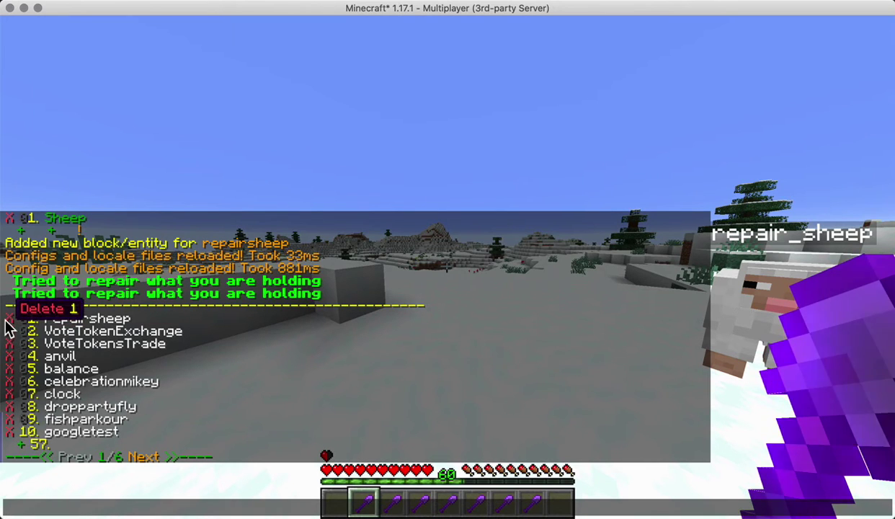
{"action": "left_click", "coordinate": [7, 324]}
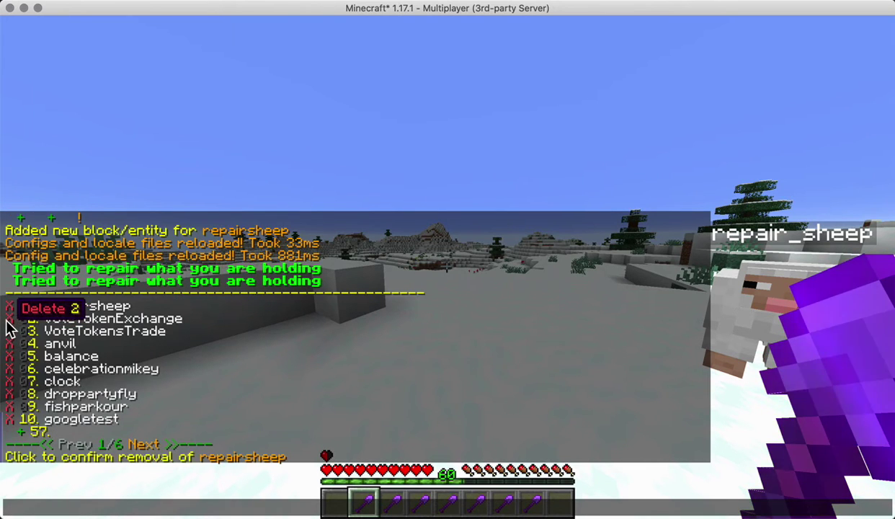
{"action": "left_click", "coordinate": [125, 460]}
{"action": "key", "text": "Escape"}
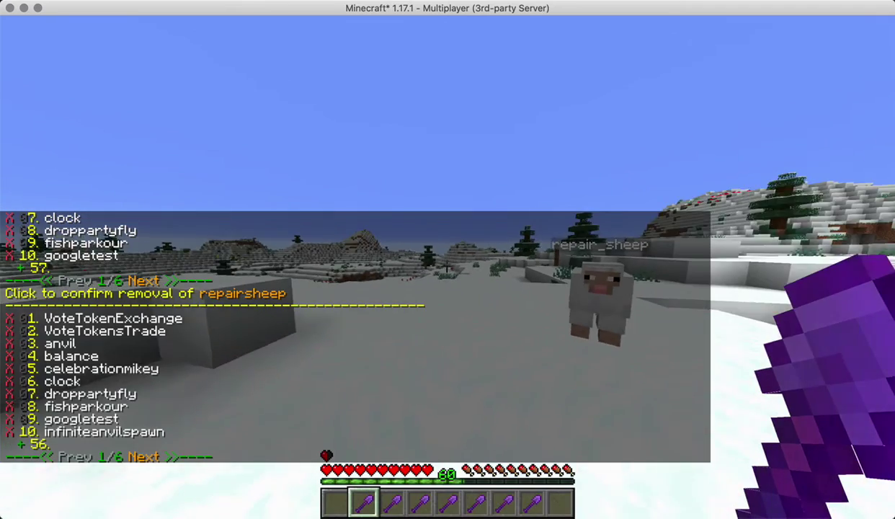
Remove the repair_sheep NPC with the /npc remove command.
{"action": "key", "text": "slash"}
{"action": "type", "text": "ncp"}
{"action": "key", "text": "BackSpace"}
{"action": "key", "text": "BackSpace"}
{"action": "type", "text": "pc remove"}
{"action": "key", "text": "Return"}
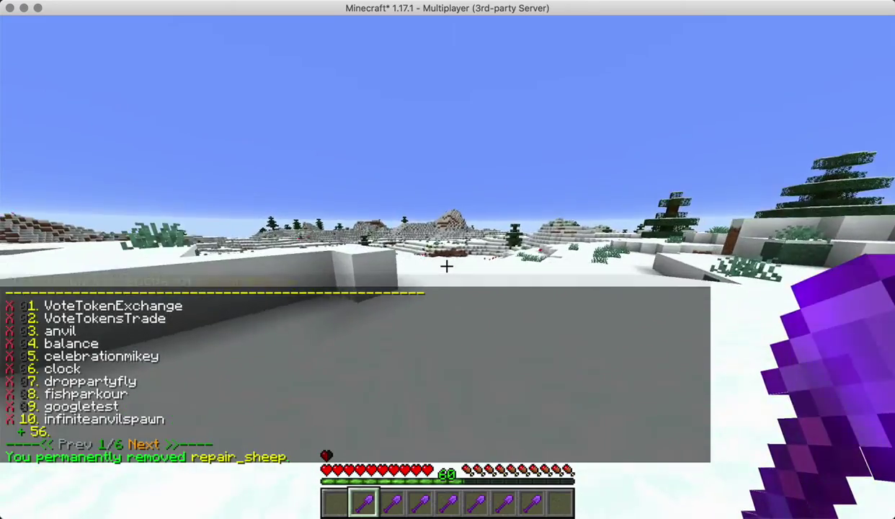
Try the shovel on the snow block, ready it, and dig through the snow with Giga Drill Breaker.
{"action": "right_click", "coordinate": [447, 266]}
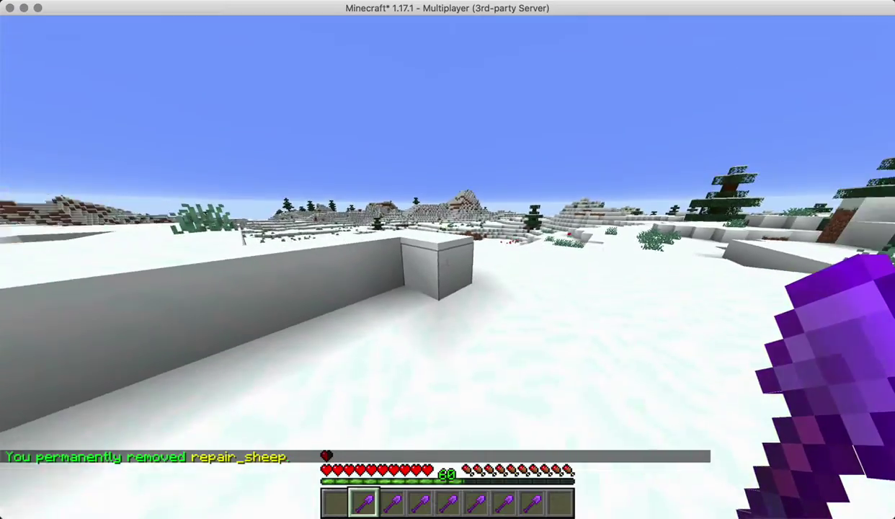
{"action": "right_click", "coordinate": [448, 266]}
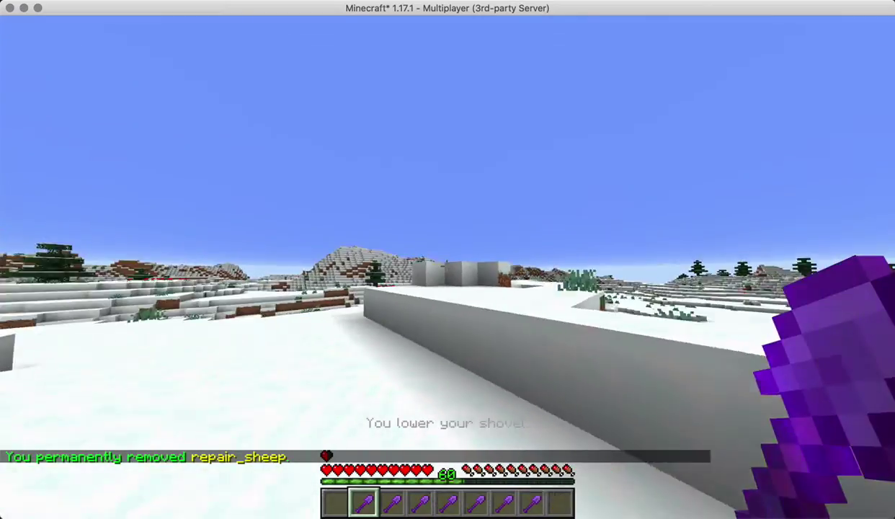
{"action": "right_click", "coordinate": [448, 266]}
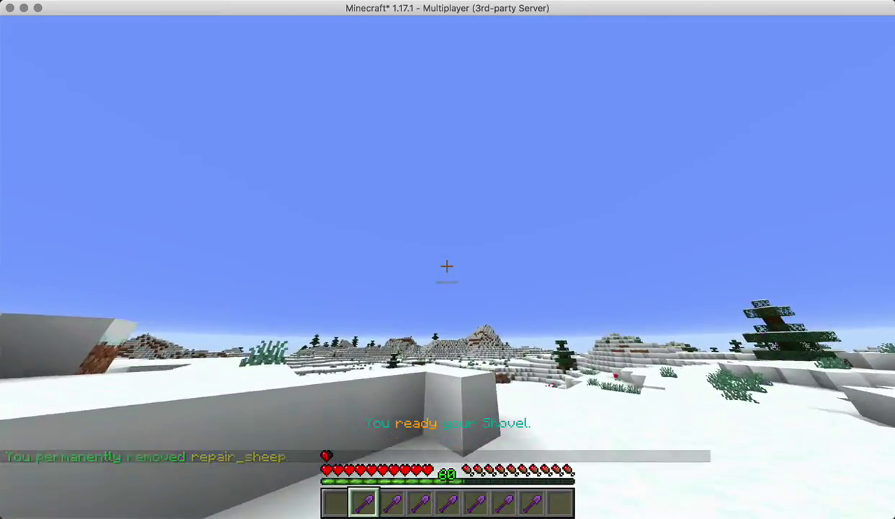
{"action": "left_click", "coordinate": [448, 266]}
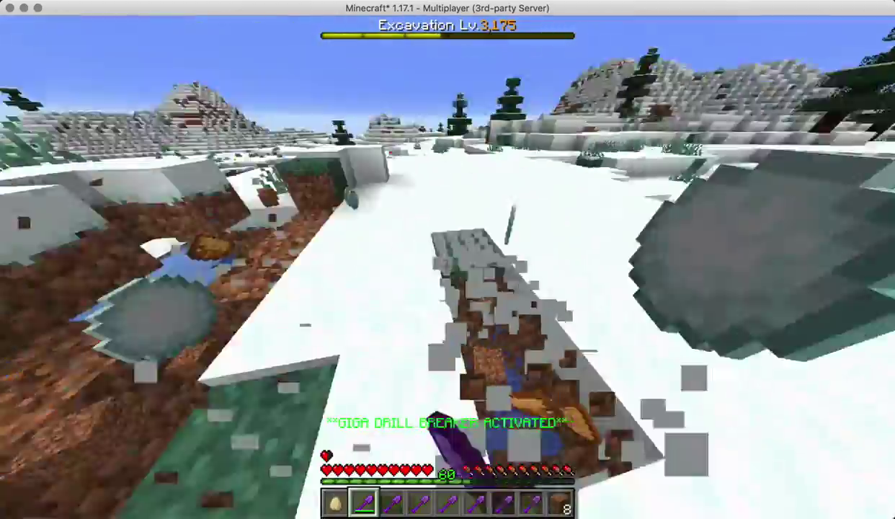